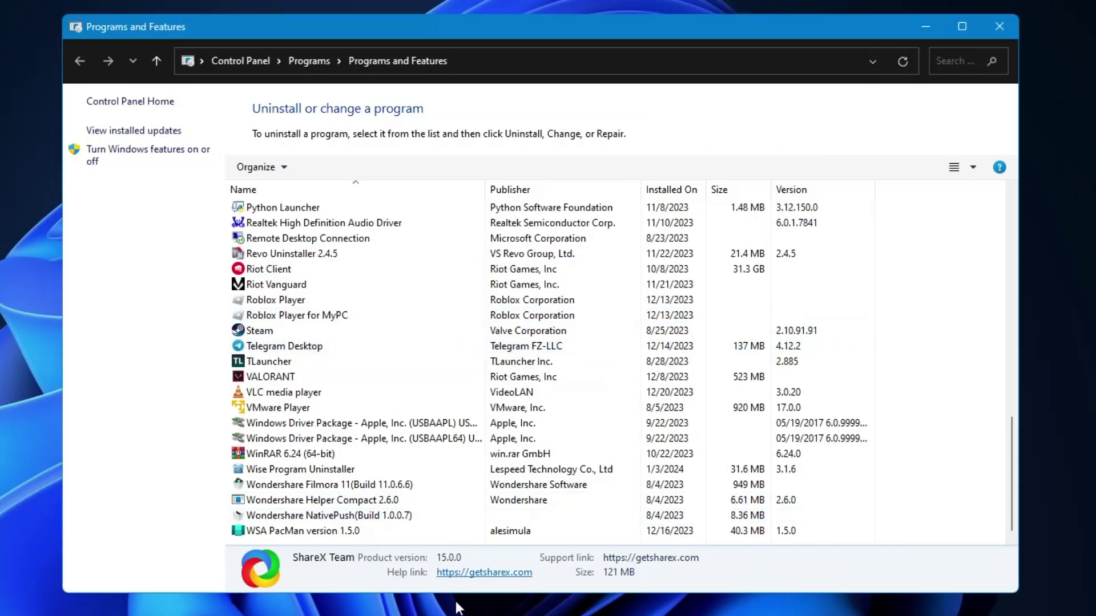
- Open File Explorer on Local Disk (C:) and select the Games folder
{"action": "key", "text": "super+e"}
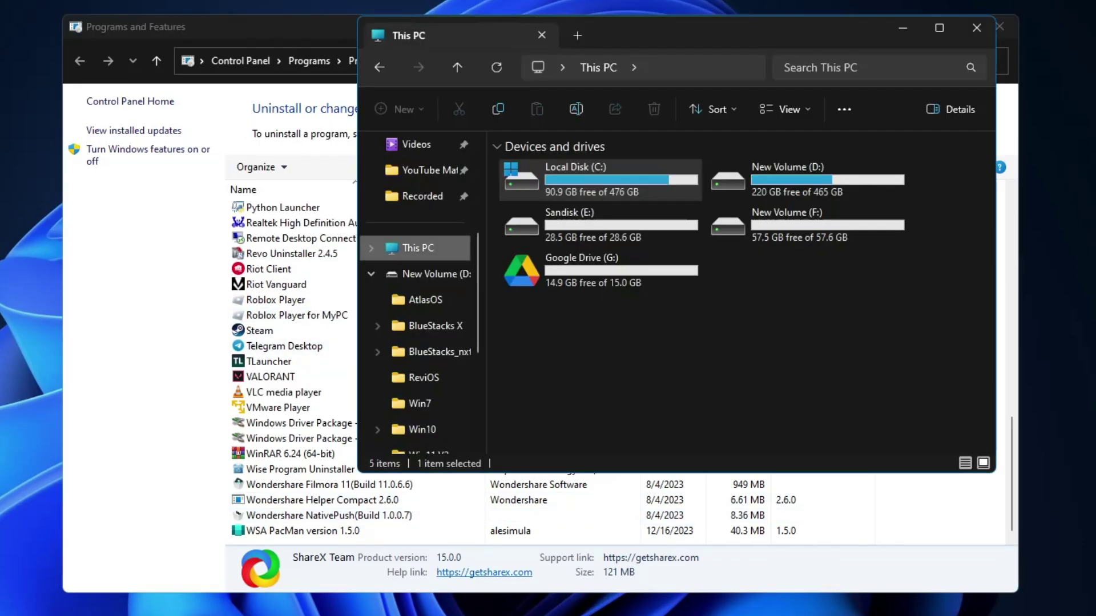
{"action": "double_click", "coordinate": [591, 169]}
{"action": "left_click", "coordinate": [534, 344]}
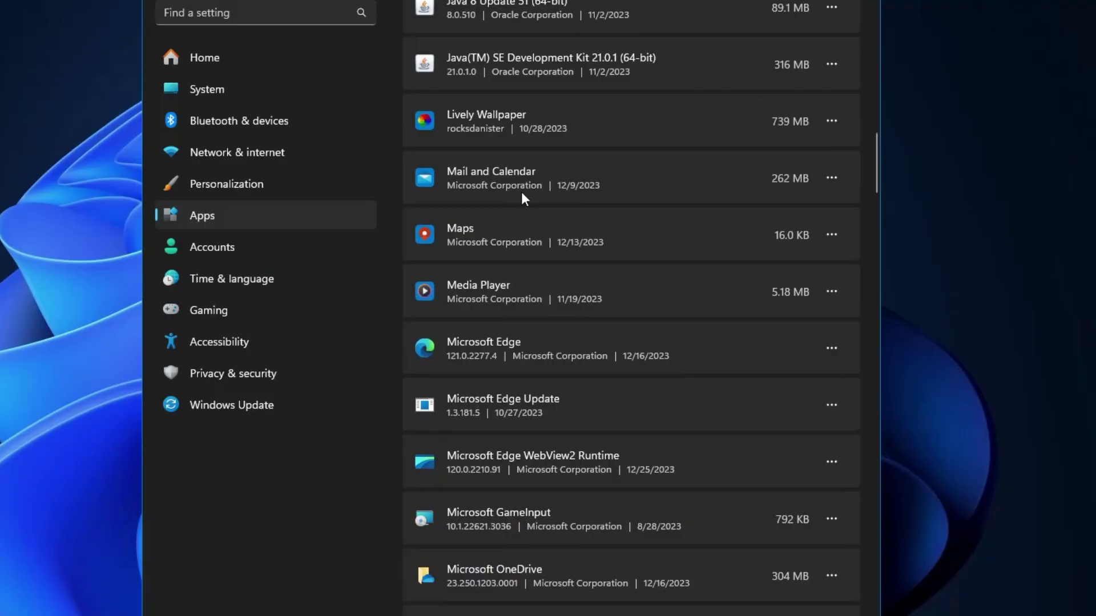
{"action": "scroll", "coordinate": [523, 206], "scroll_direction": "down", "scroll_amount": 2}
{"action": "left_click", "coordinate": [831, 250]}
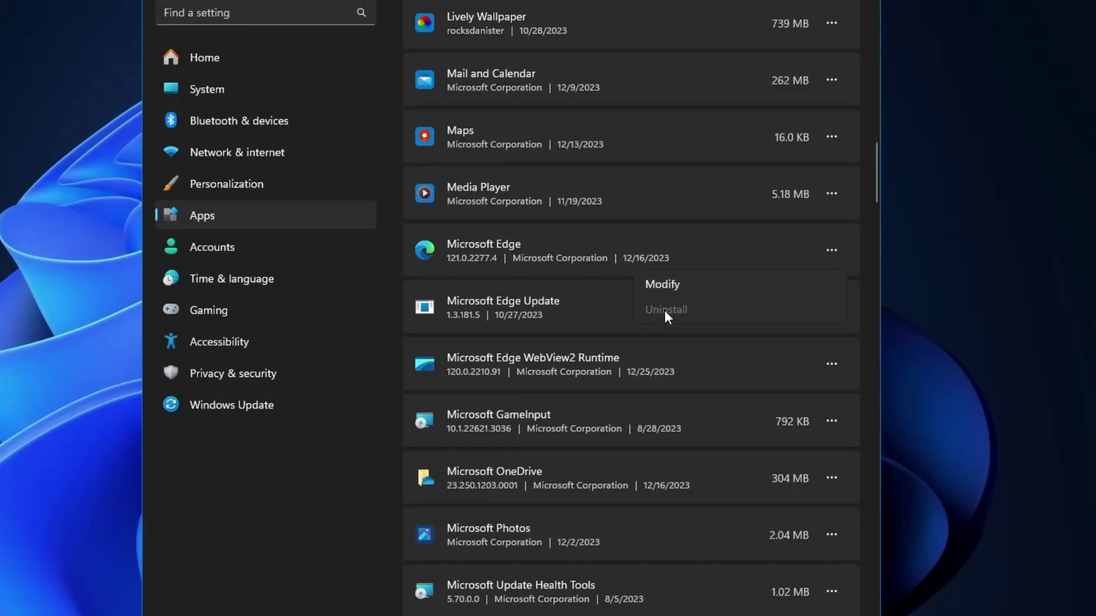
{"action": "left_click", "coordinate": [646, 351]}
{"action": "scroll", "coordinate": [651, 365], "scroll_direction": "down", "scroll_amount": 2}
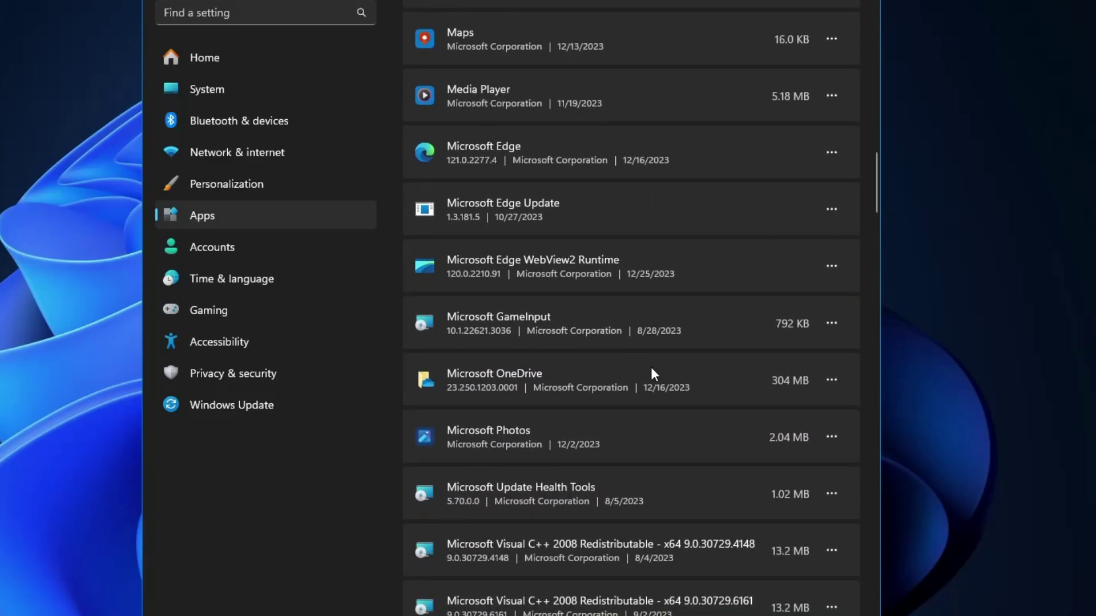
{"action": "left_click", "coordinate": [832, 436]}
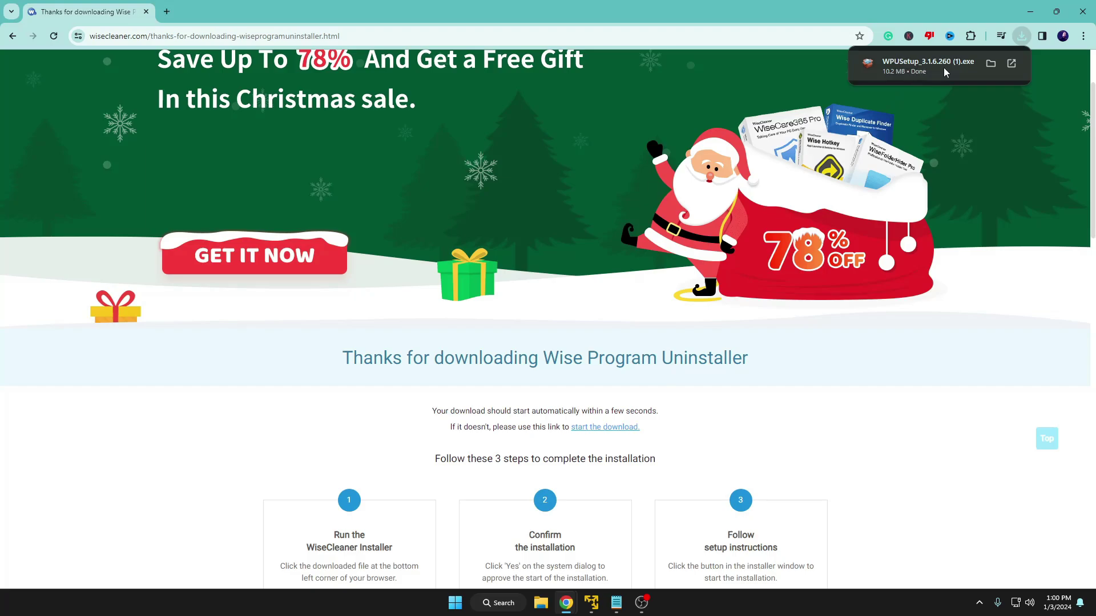
- Run the downloaded WPUSetup installer from Chrome's download bubble
{"action": "left_click", "coordinate": [916, 67]}
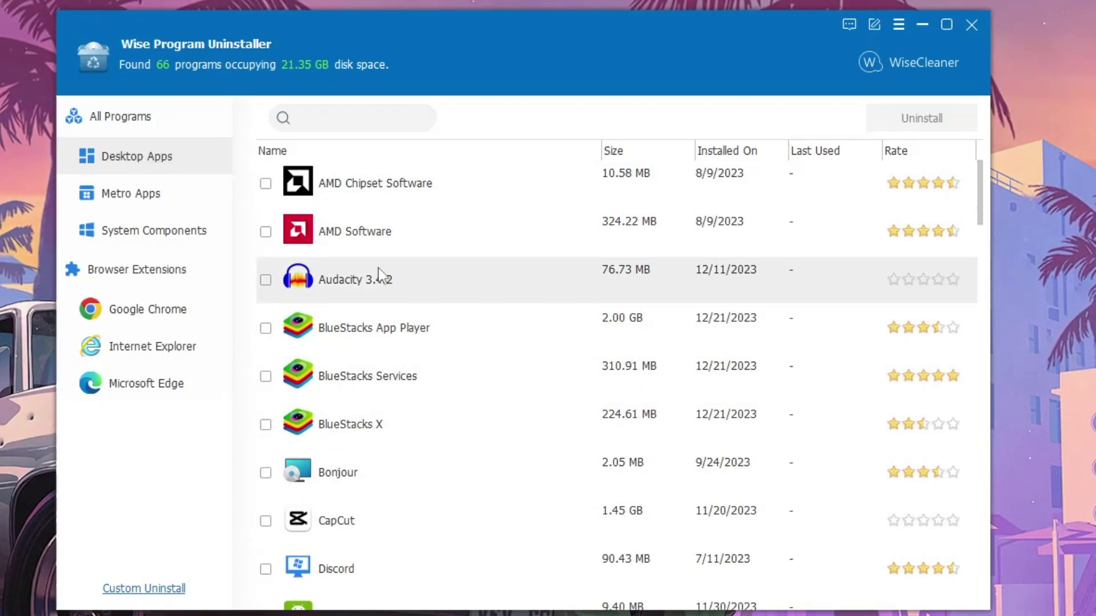
- Scroll the Desktop Apps list down to Microsoft Office LTSC Professional Plus 2021 (2.27 GB)
{"action": "scroll", "coordinate": [379, 275], "scroll_direction": "down", "scroll_amount": 1}
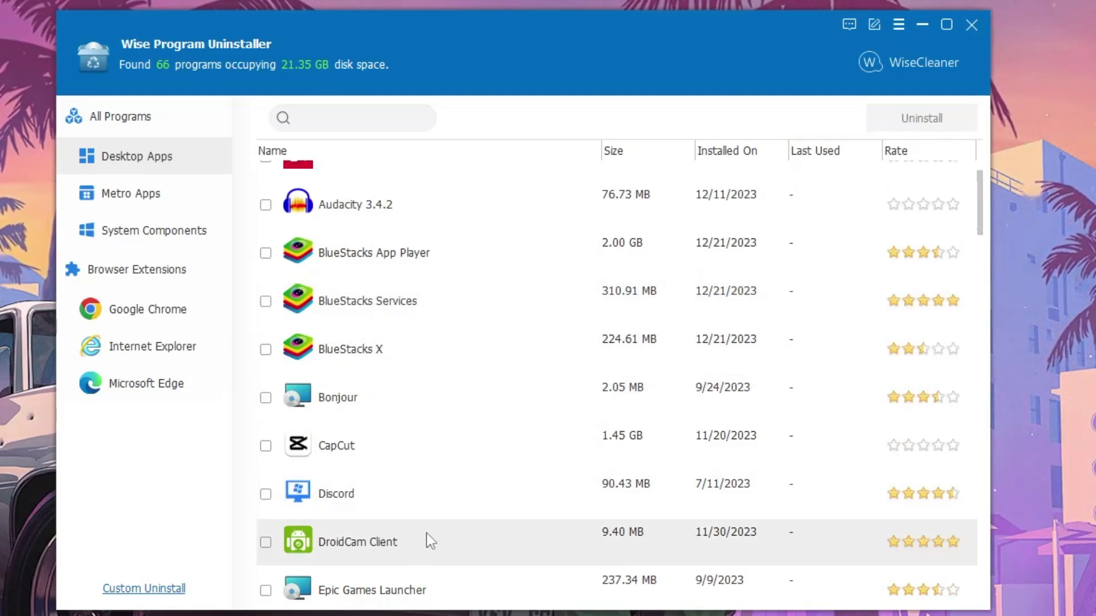
{"action": "scroll", "coordinate": [445, 357], "scroll_direction": "down", "scroll_amount": 8}
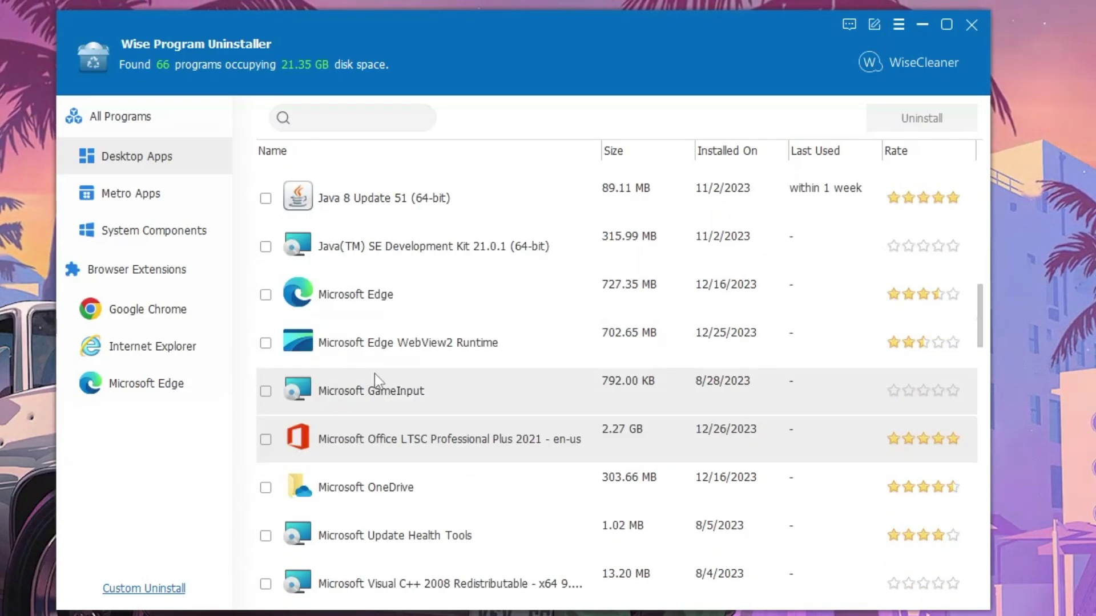
{"action": "scroll", "coordinate": [383, 368], "scroll_direction": "down", "scroll_amount": 2}
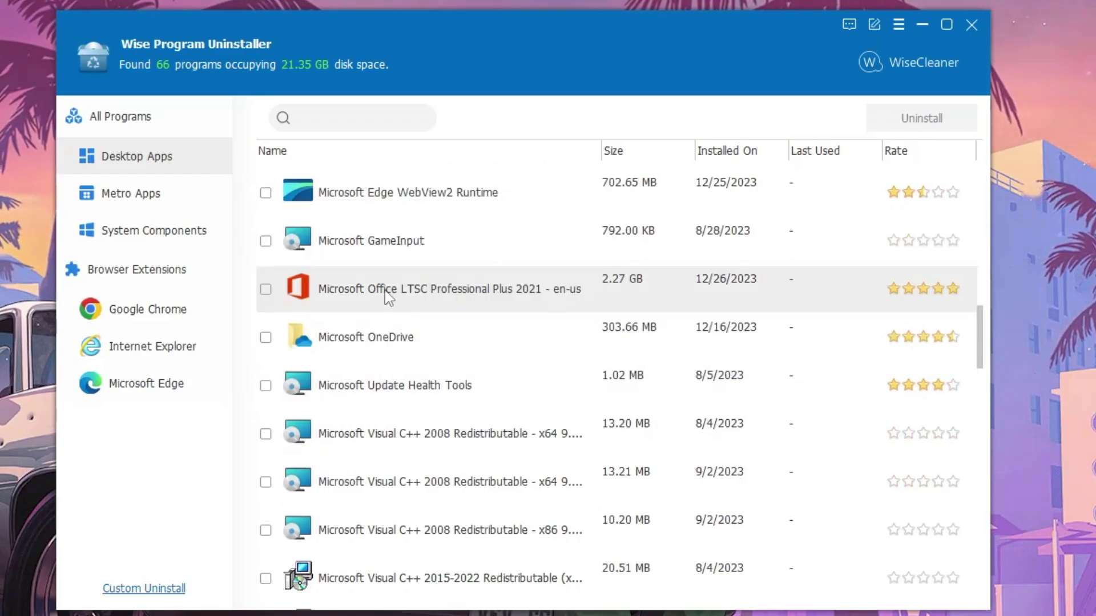
- Safe Uninstall Office LTSC Professional Plus 2021, confirm both uninstall dialogs, then remove its residual files and registry entries
{"action": "left_click", "coordinate": [385, 290]}
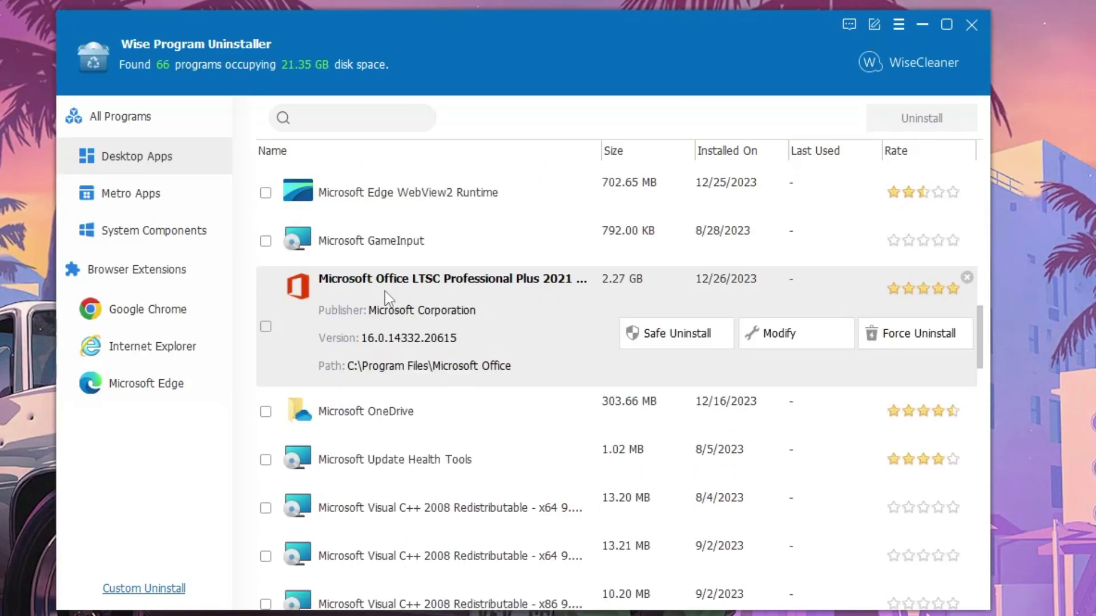
{"action": "left_click", "coordinate": [687, 334]}
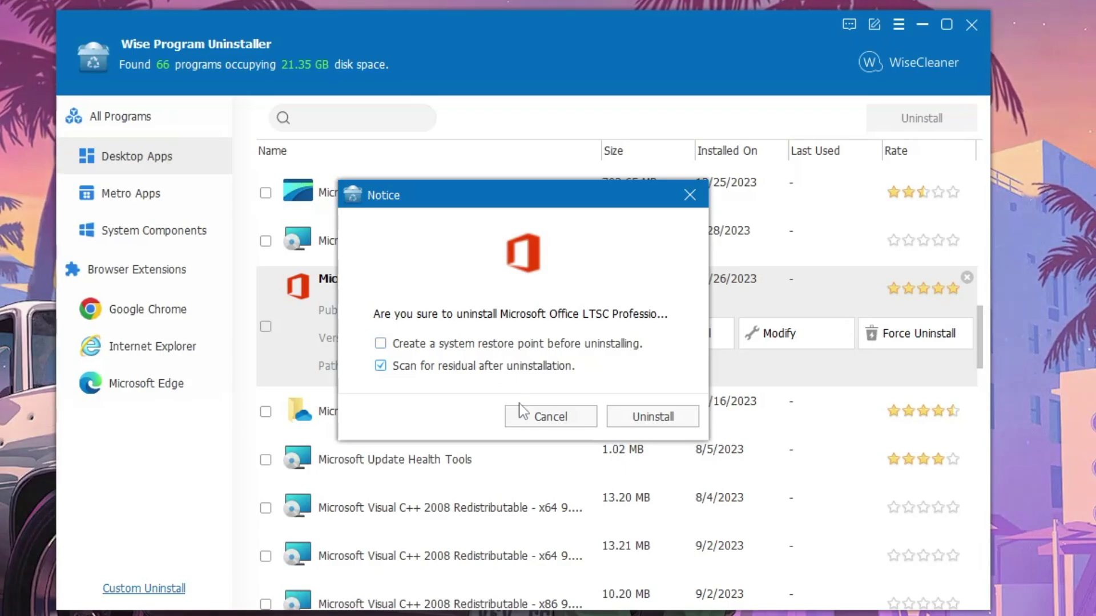
{"action": "left_click", "coordinate": [645, 419]}
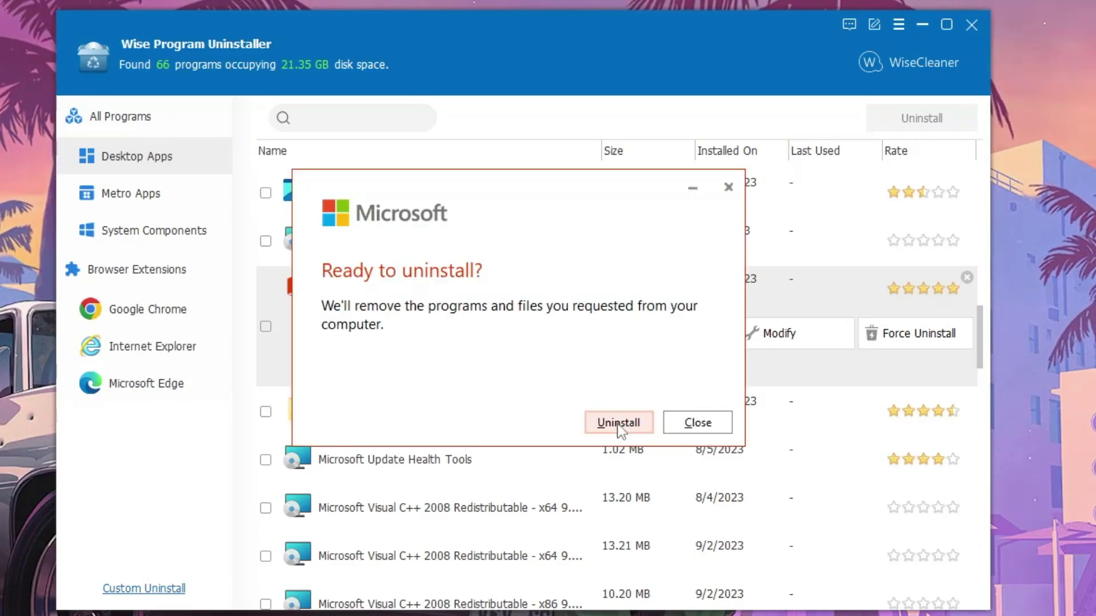
{"action": "left_click", "coordinate": [619, 424]}
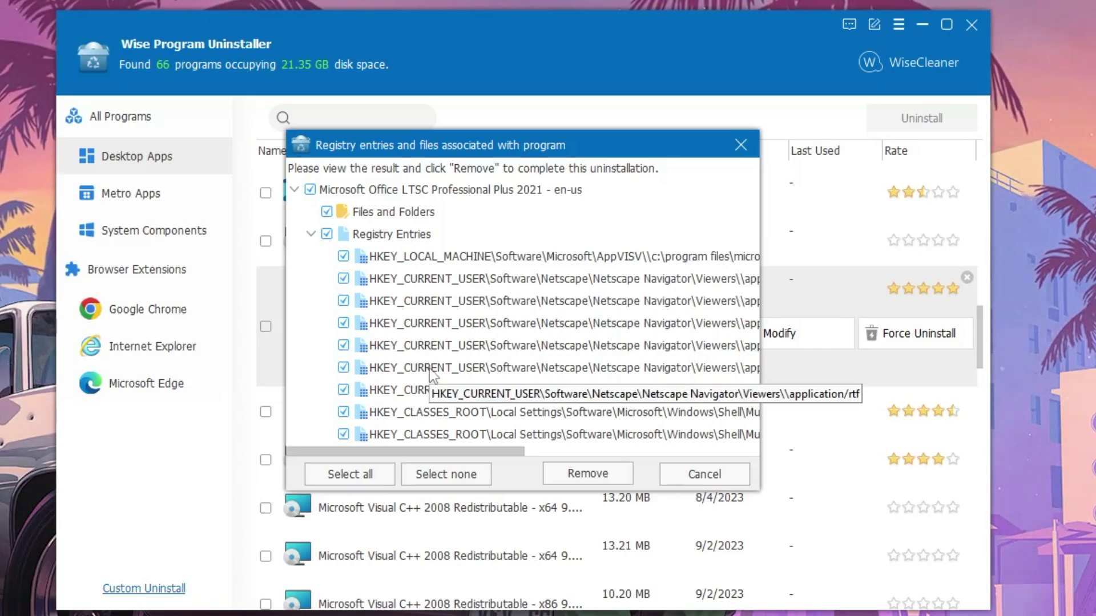
{"action": "left_click", "coordinate": [588, 474]}
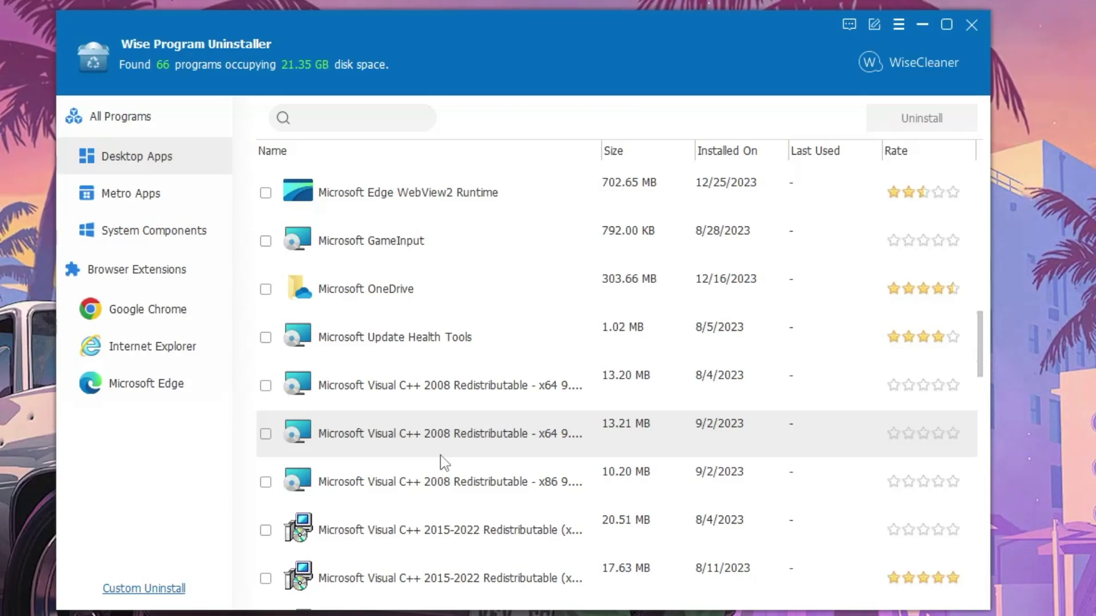
- Show the Metro Apps list, browse through it, and select the search box
{"action": "left_click", "coordinate": [135, 194]}
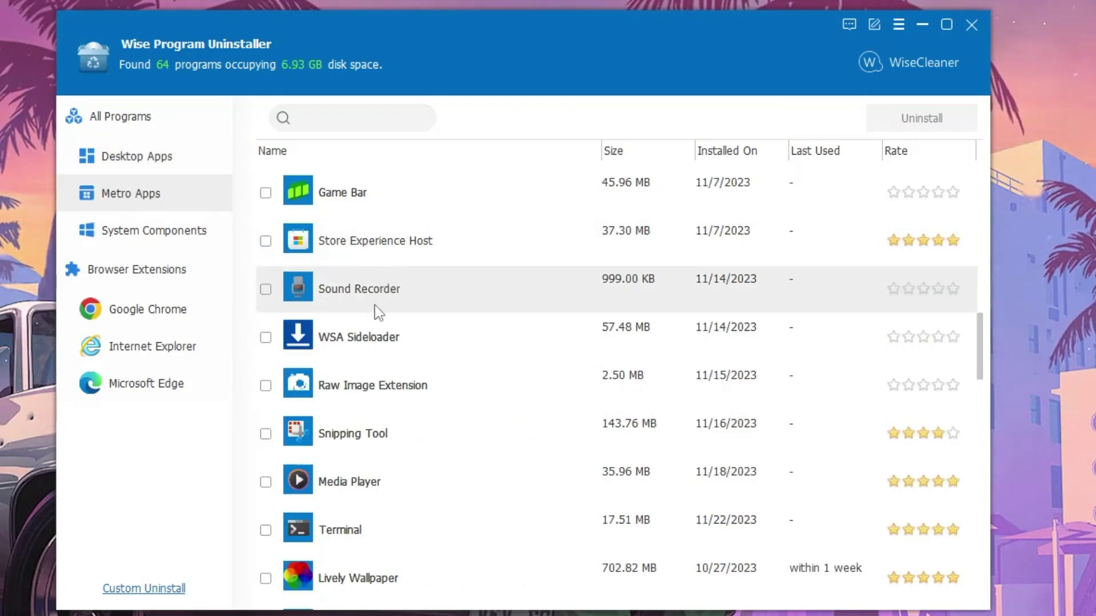
{"action": "scroll", "coordinate": [377, 329], "scroll_direction": "down", "scroll_amount": 10}
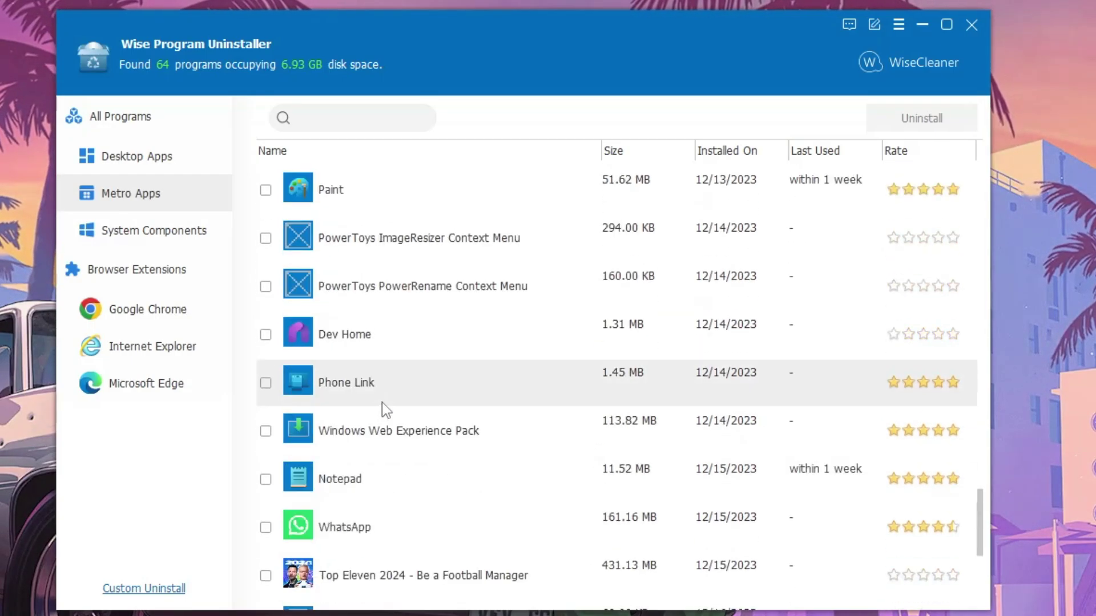
{"action": "scroll", "coordinate": [384, 403], "scroll_direction": "up", "scroll_amount": 15}
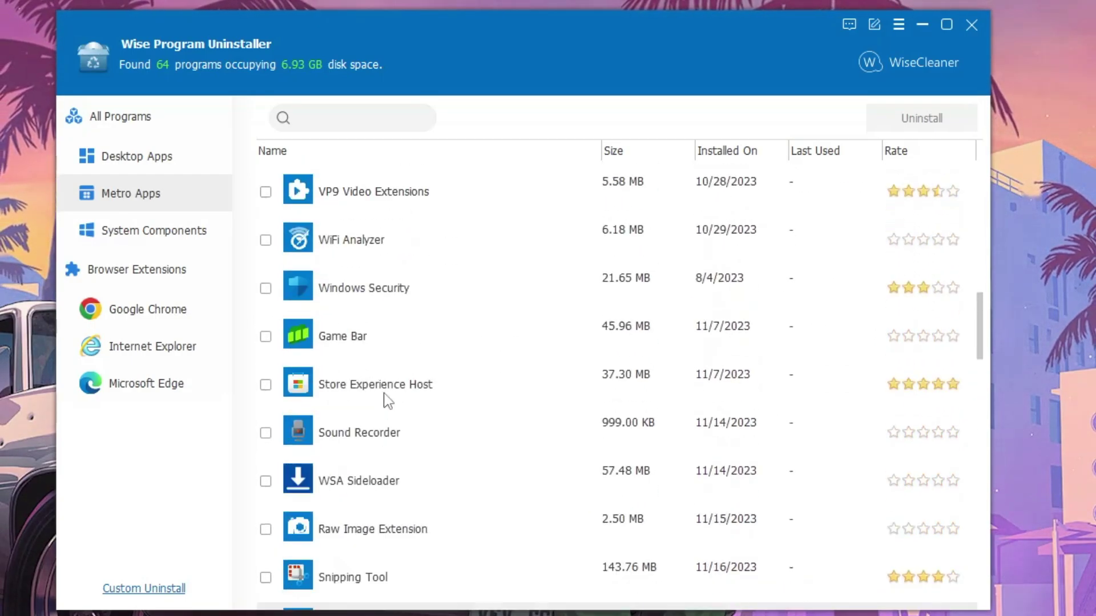
{"action": "scroll", "coordinate": [409, 359], "scroll_direction": "up", "scroll_amount": 5}
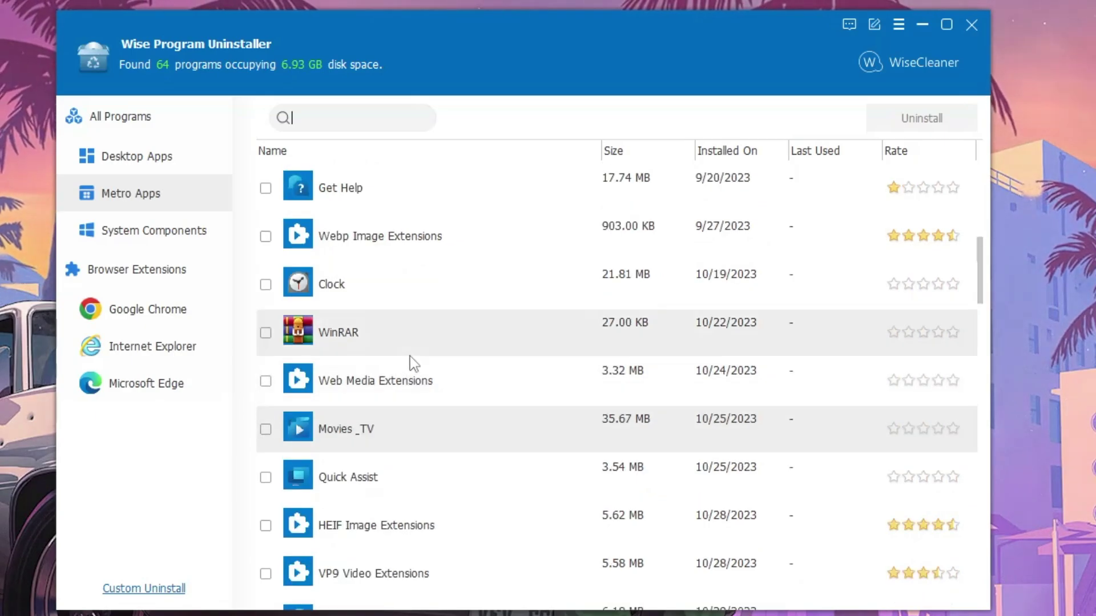
{"action": "scroll", "coordinate": [408, 355], "scroll_direction": "down", "scroll_amount": 4}
{"action": "scroll", "coordinate": [415, 378], "scroll_direction": "down", "scroll_amount": 2}
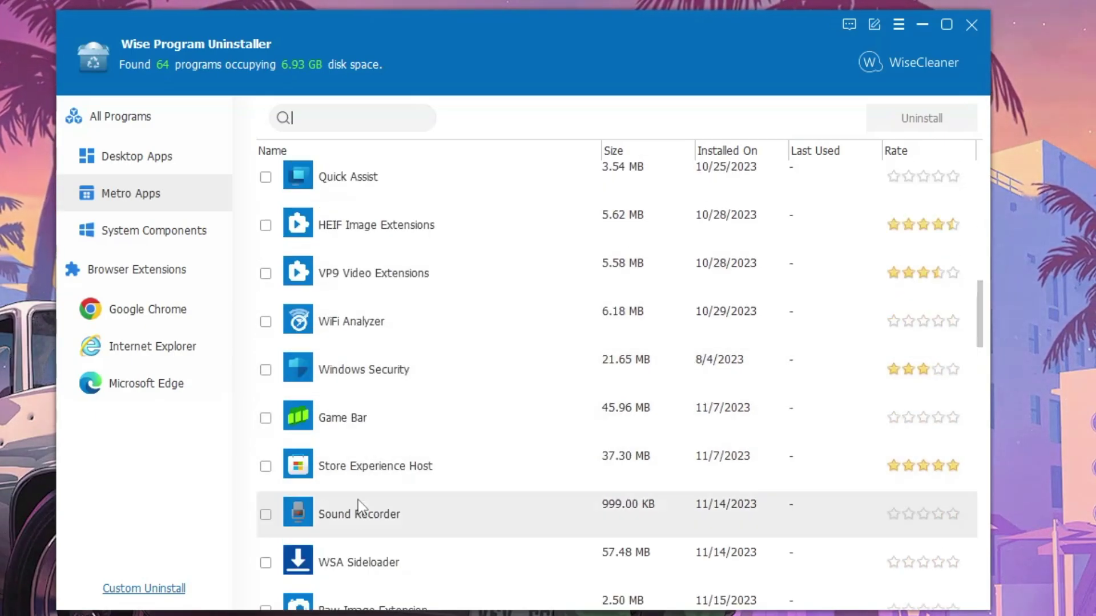
{"action": "scroll", "coordinate": [360, 516], "scroll_direction": "down", "scroll_amount": 5}
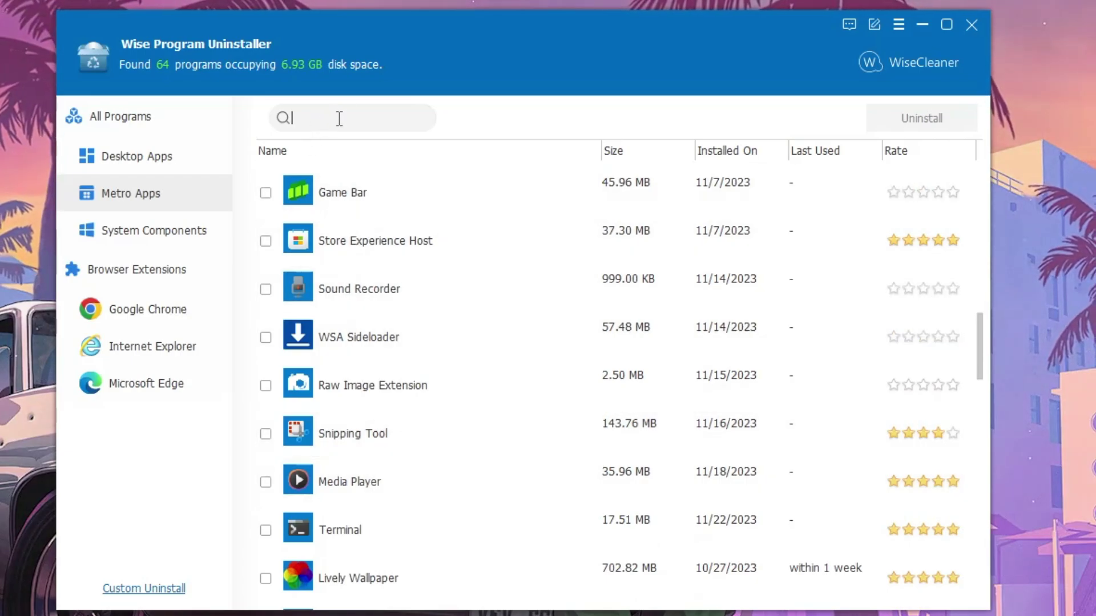
{"action": "left_click", "coordinate": [339, 118]}
- Filter by 'edge', expand Edge's details, and confirm Uninstall is greyed out in Settings > Apps
{"action": "type", "text": "edge"}
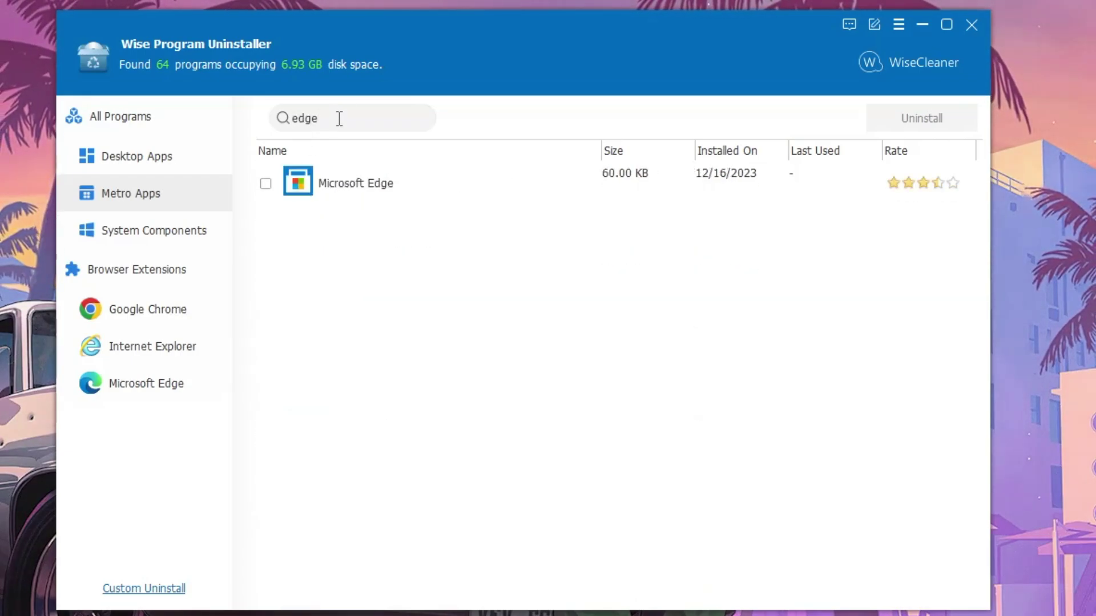
{"action": "left_click", "coordinate": [385, 166]}
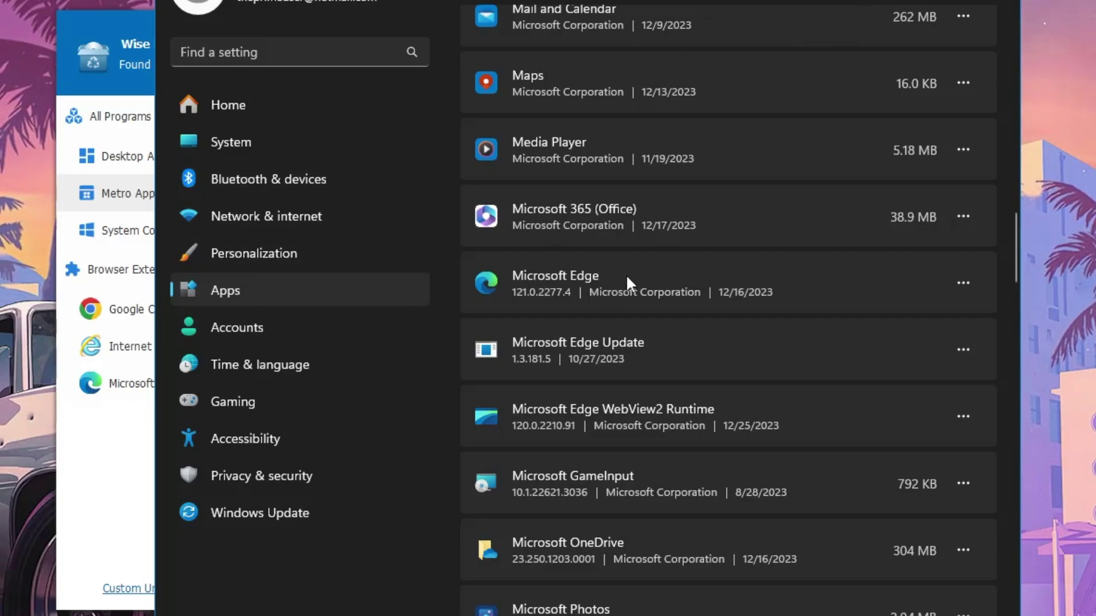
{"action": "left_click", "coordinate": [962, 282]}
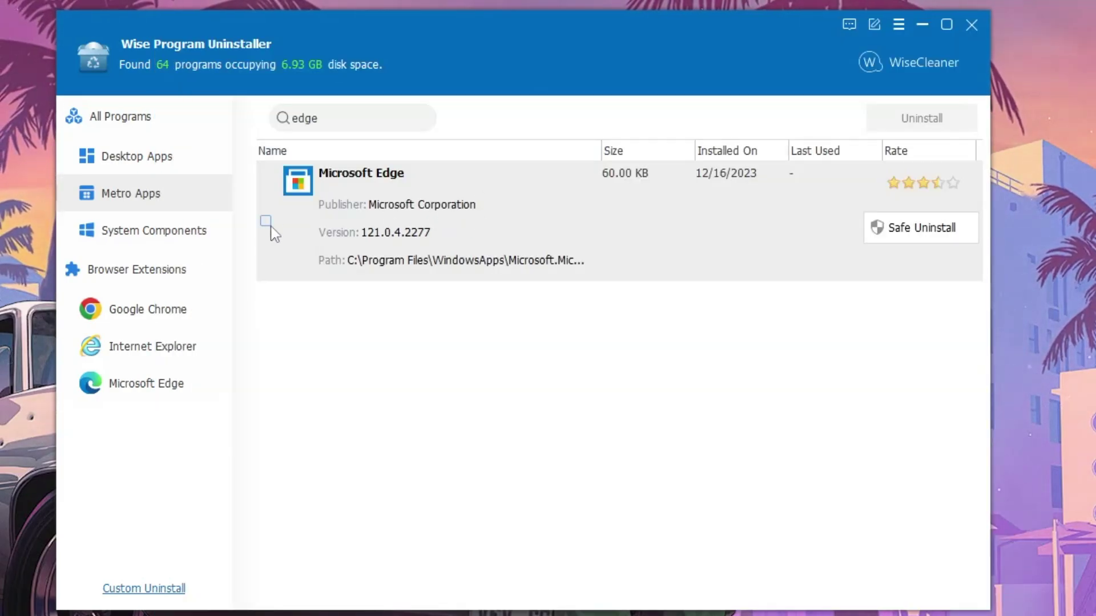
- Tick Microsoft Edge and run Safe Uninstall, confirming in the Notice dialog
{"action": "left_click", "coordinate": [266, 222]}
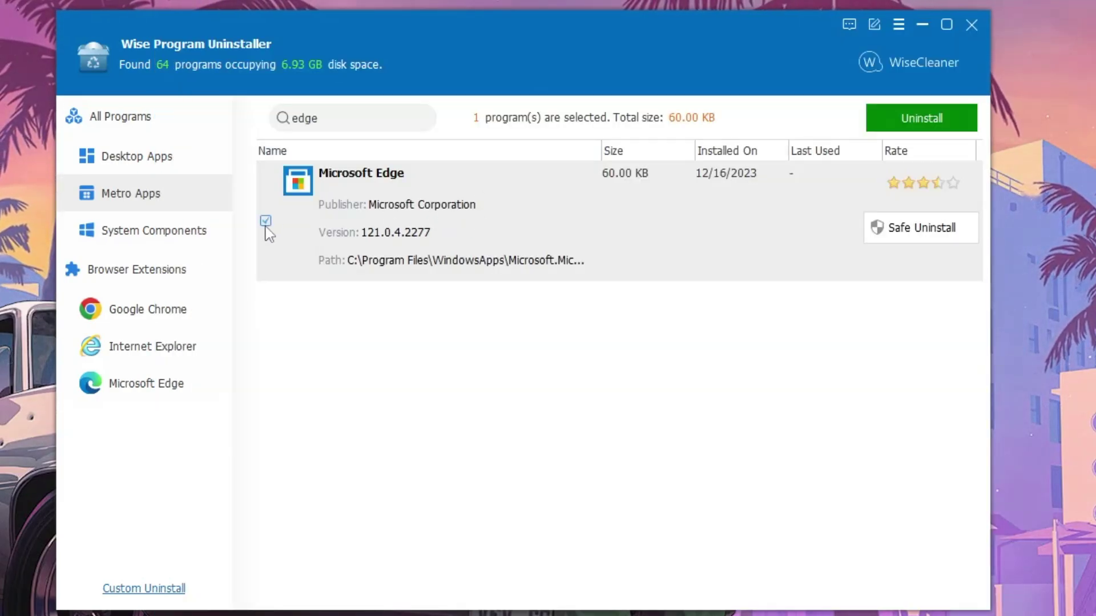
{"action": "left_click", "coordinate": [912, 231]}
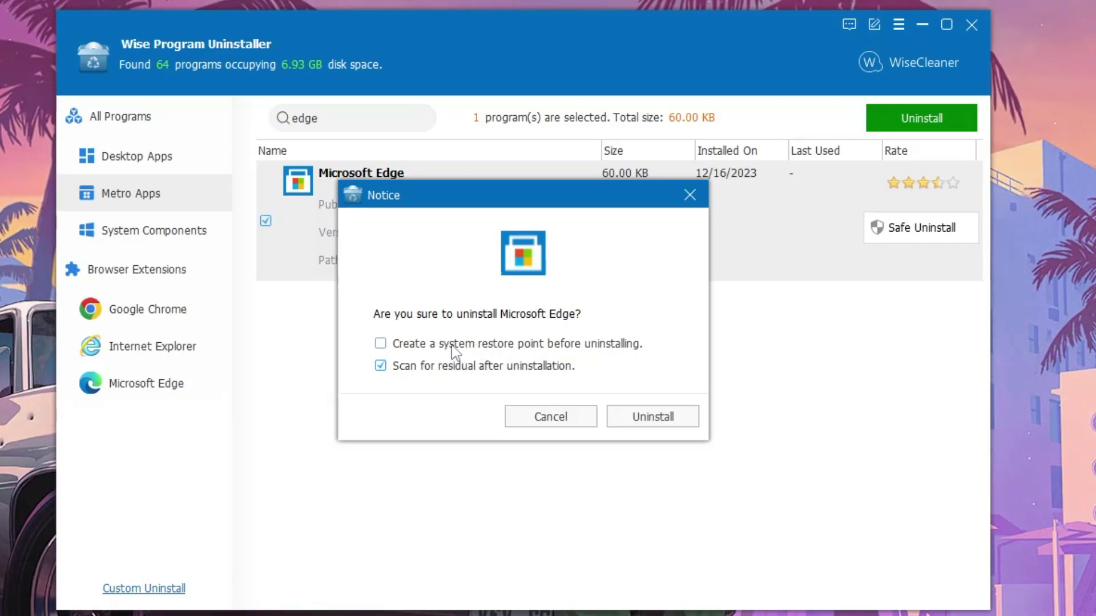
{"action": "left_click", "coordinate": [651, 417]}
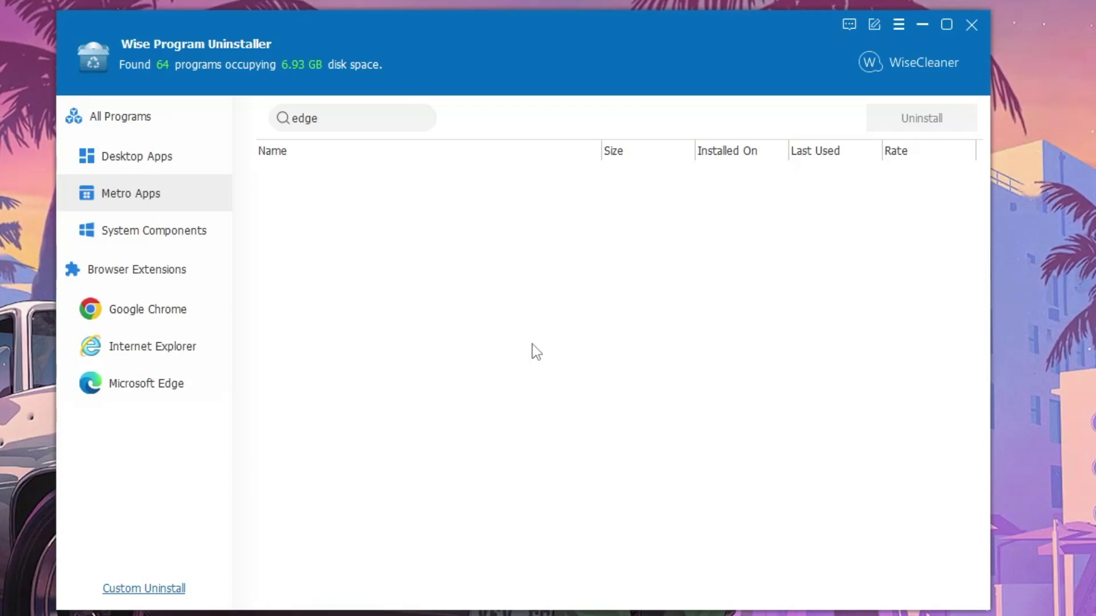
- Browse System Components' extensions for Chrome, Internet Explorer and Edge, ticking Microsoft Power Automate
{"action": "left_click", "coordinate": [141, 239]}
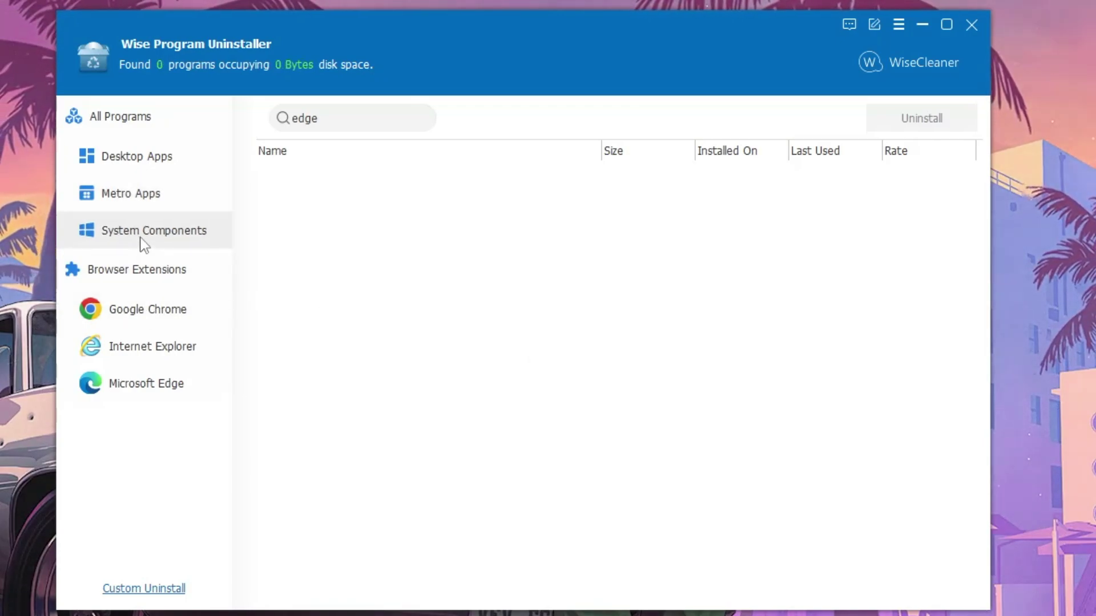
{"action": "left_click", "coordinate": [145, 309]}
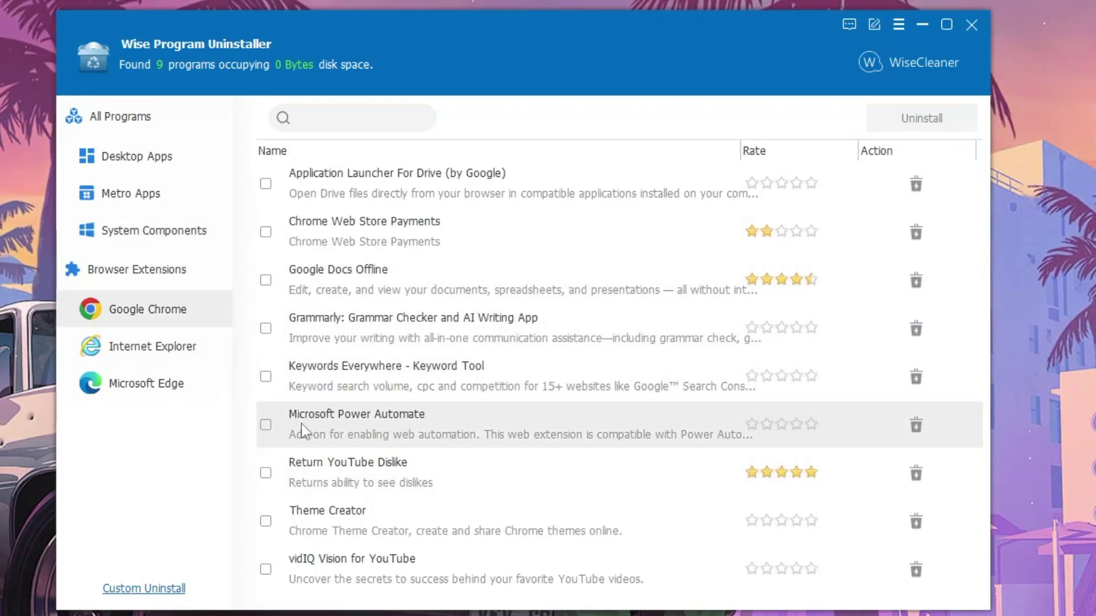
{"action": "left_click", "coordinate": [266, 429]}
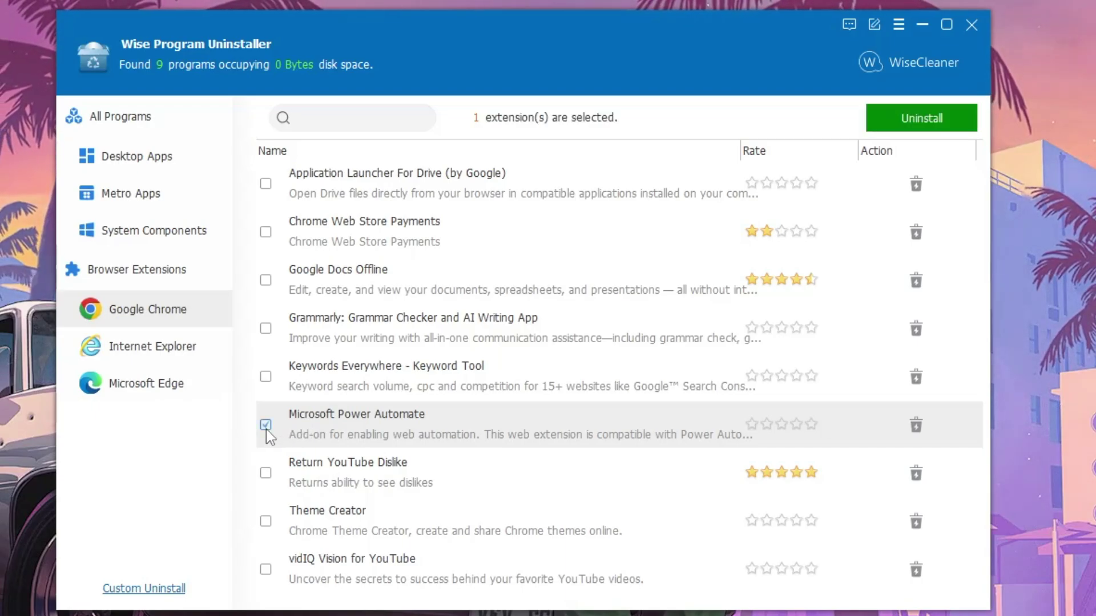
{"action": "left_click", "coordinate": [167, 356]}
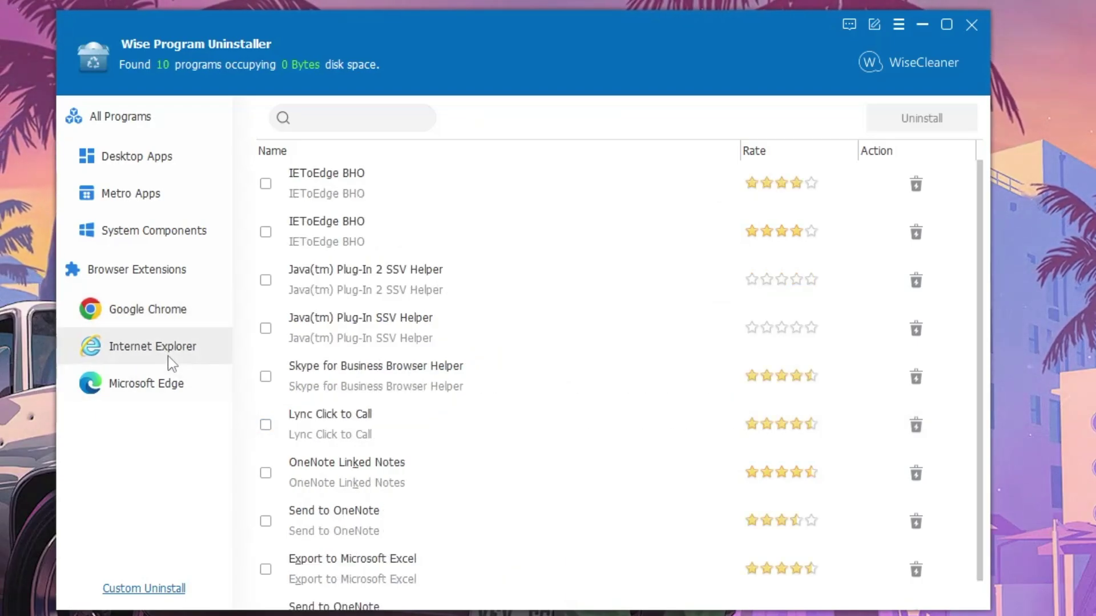
{"action": "left_click", "coordinate": [155, 387]}
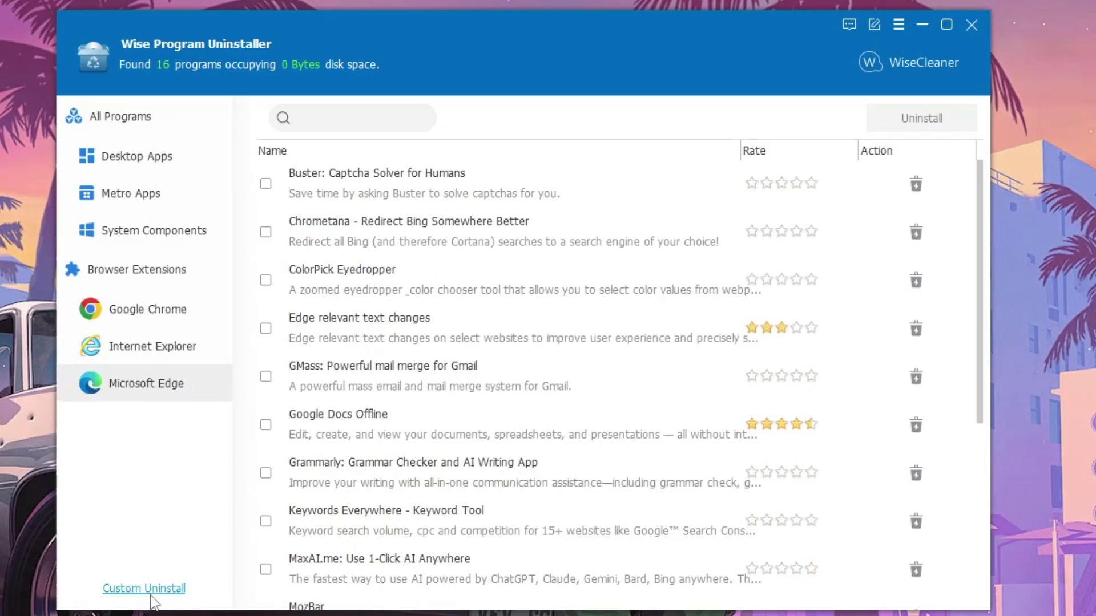
{"action": "left_click", "coordinate": [168, 594]}
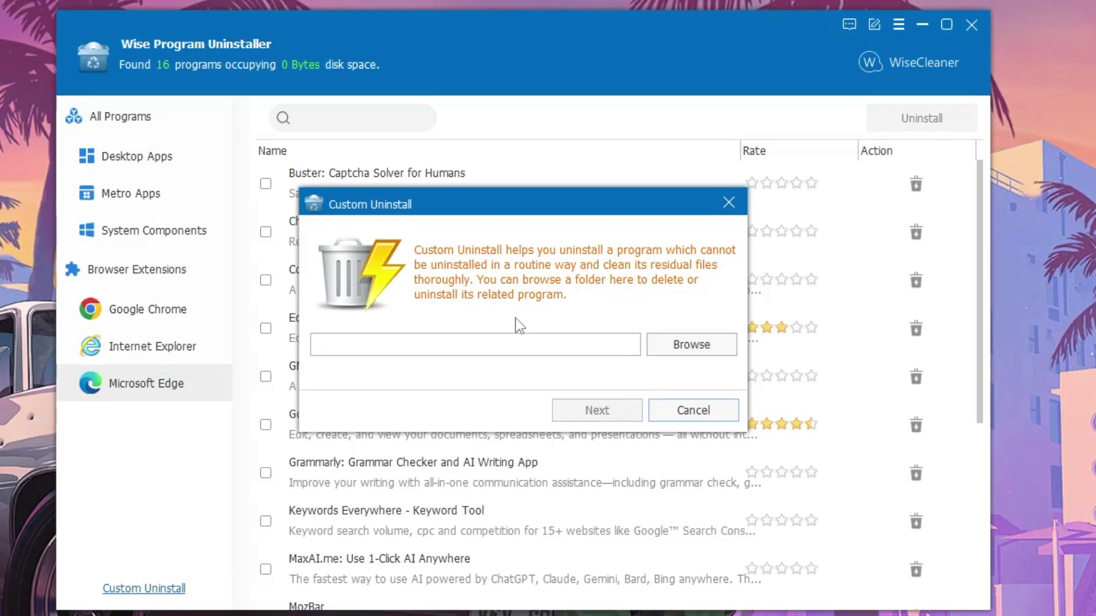
{"action": "left_click", "coordinate": [671, 410]}
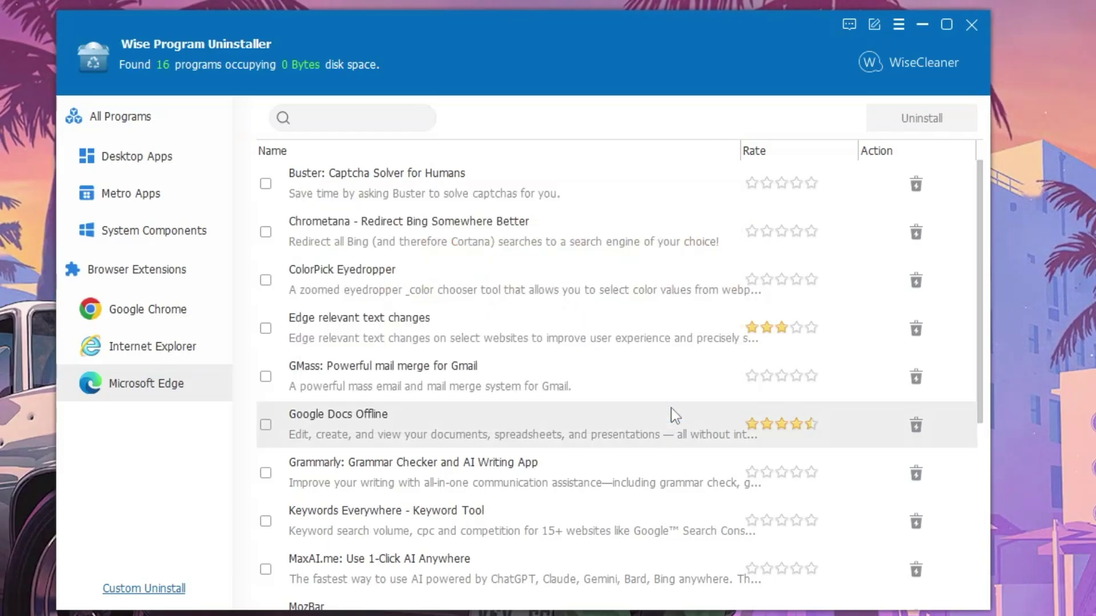